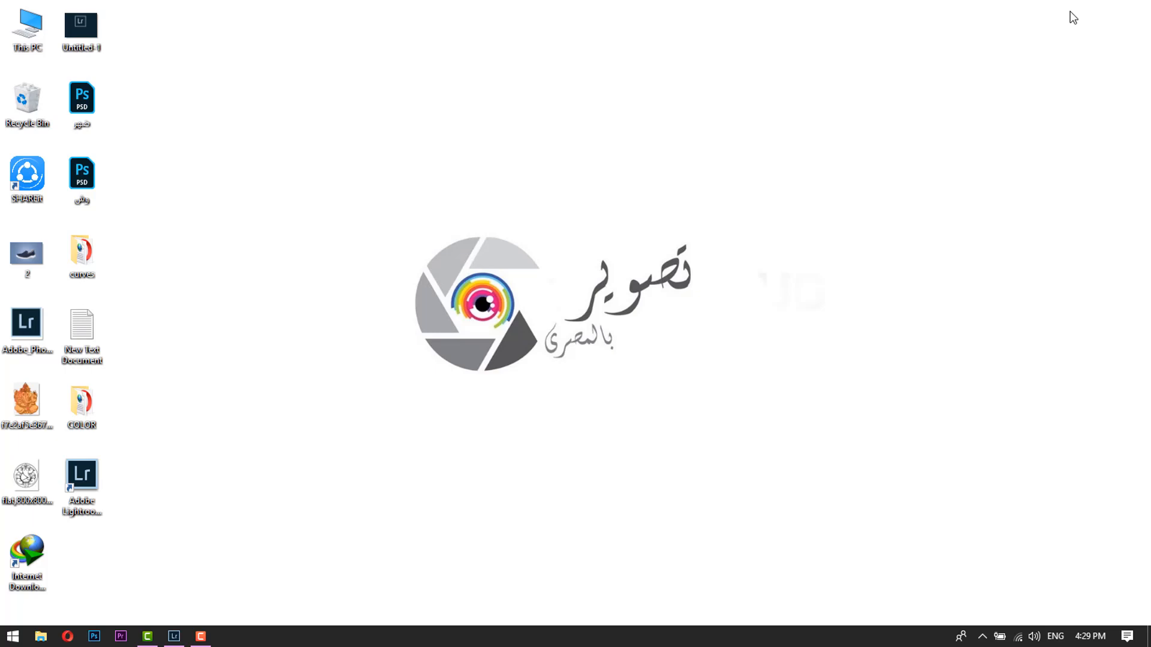
Step: Switch to Lightroom and set the portrait's Split Toning highlights hue, highlights saturation and shadows saturation to 0
click(175, 636)
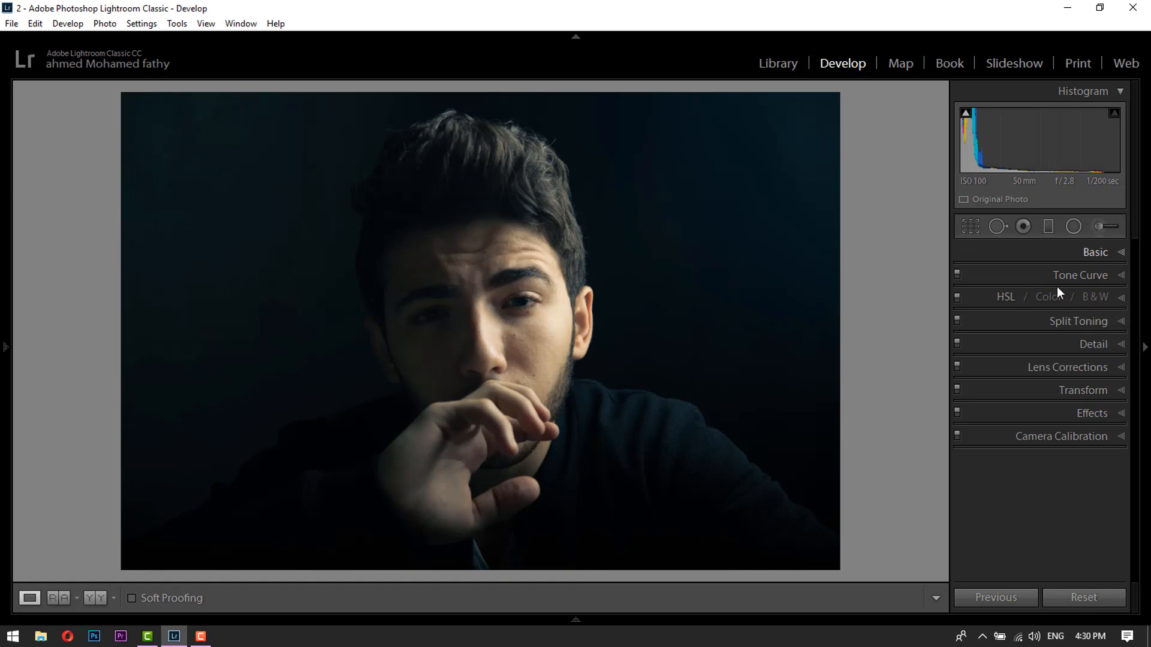
click(1112, 321)
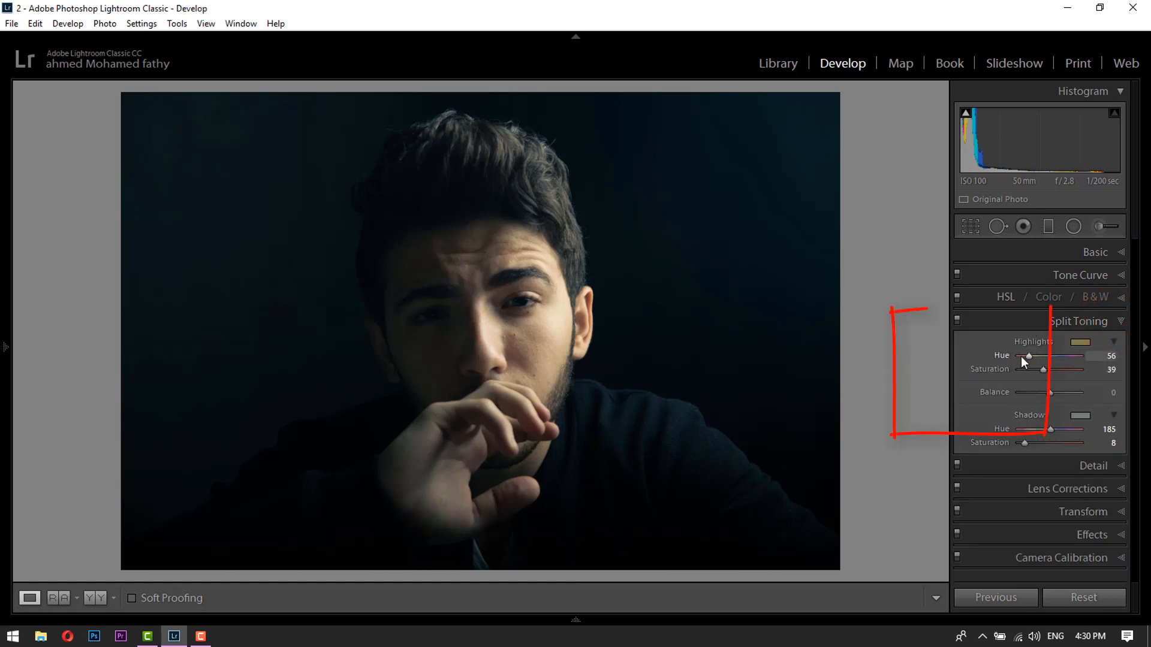
drag(1030, 356, 1009, 358)
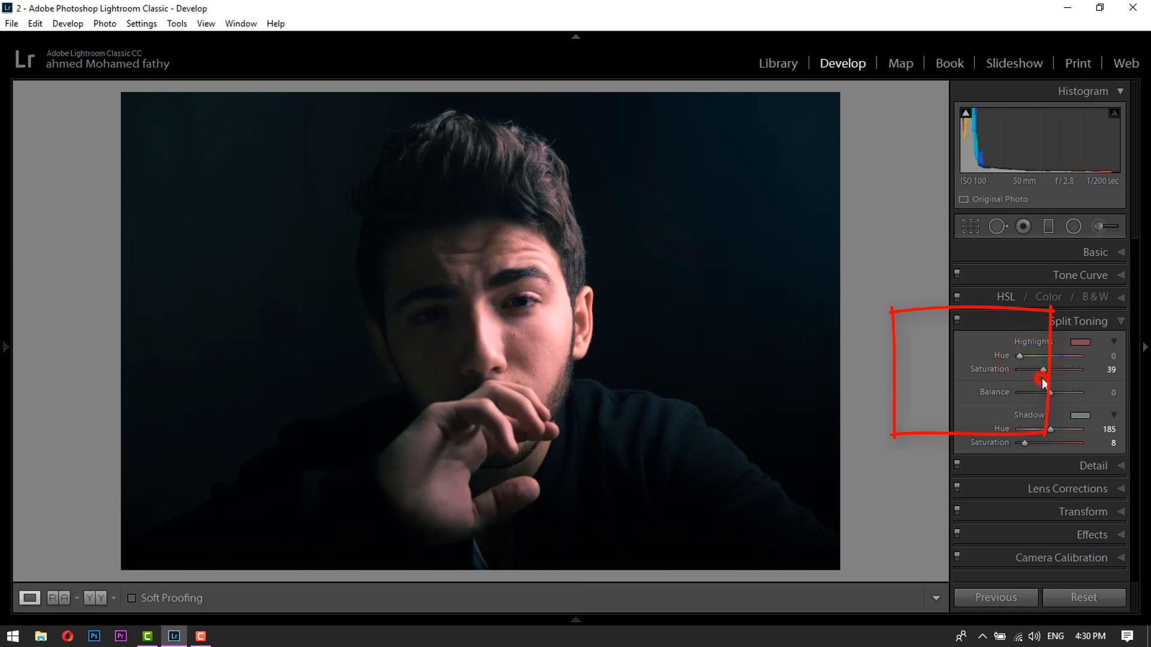
double_click(1044, 369)
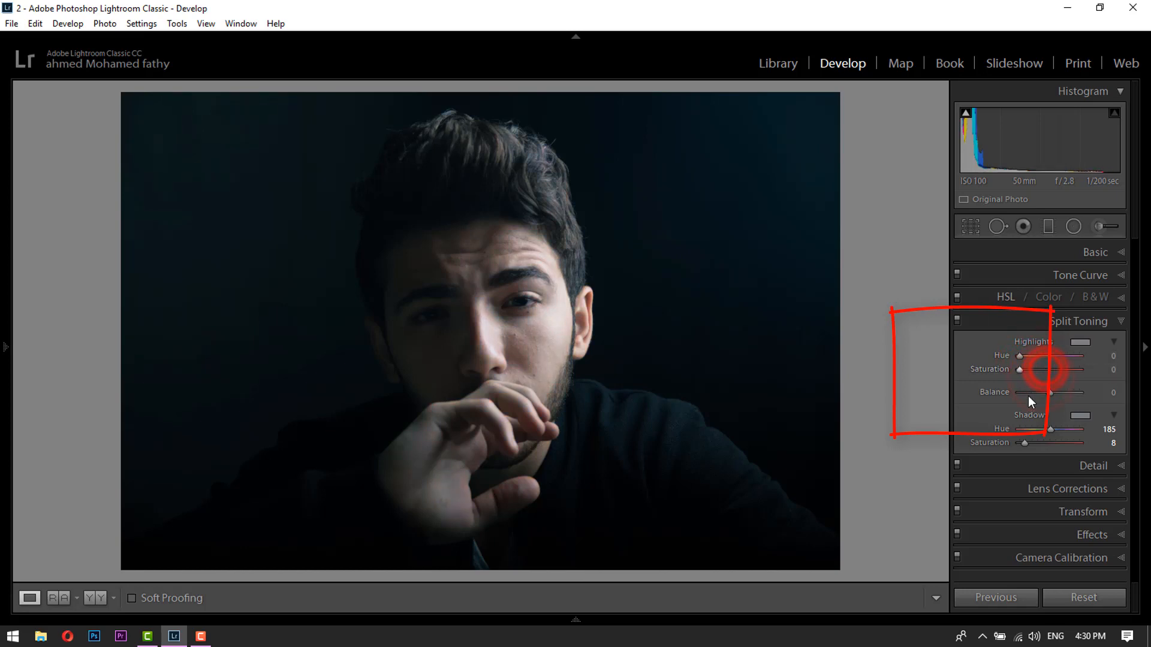
double_click(1019, 443)
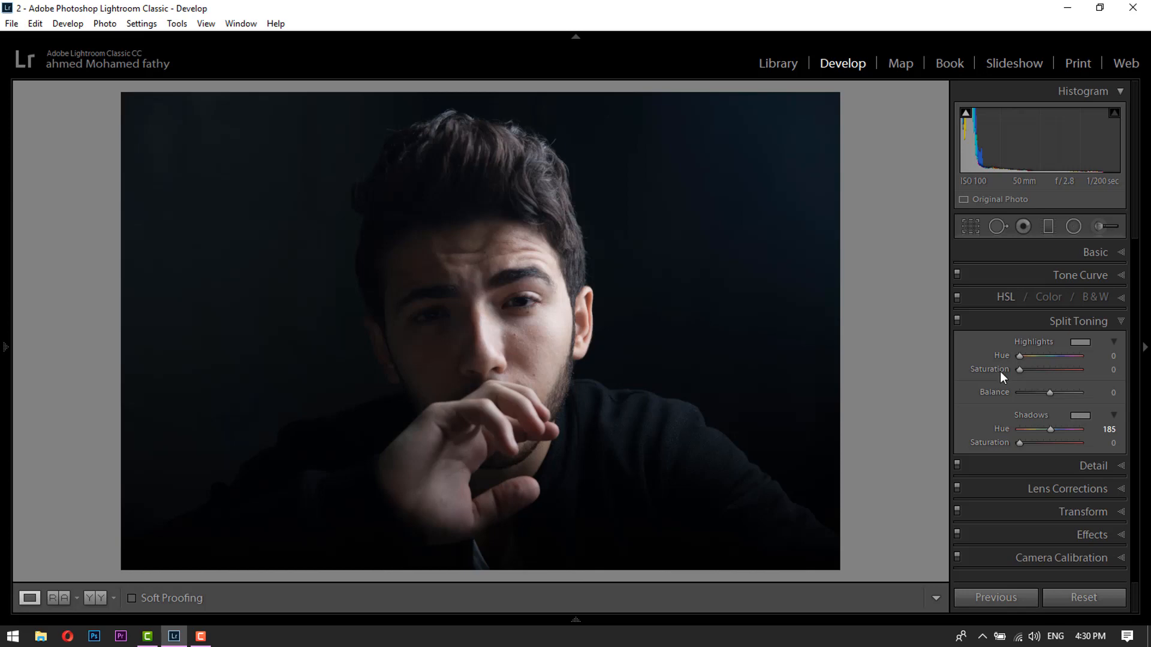
Step: Tint the highlights yellow with hue 56, try saturation at 95 and 0, and settle on 43
click(1077, 343)
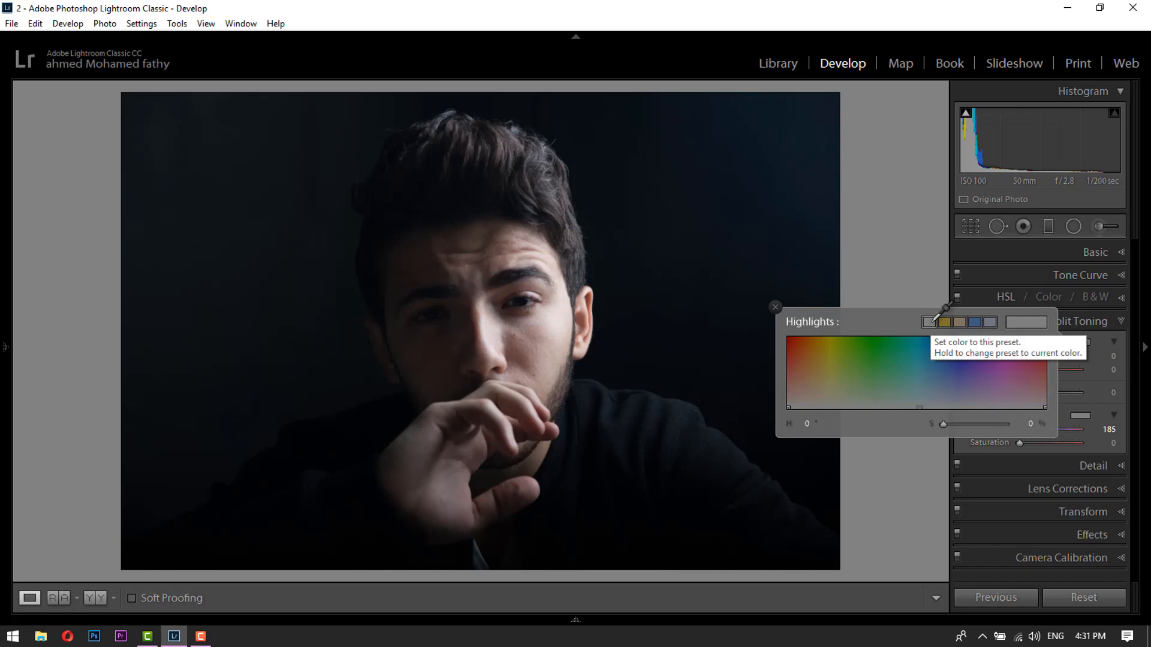
click(828, 381)
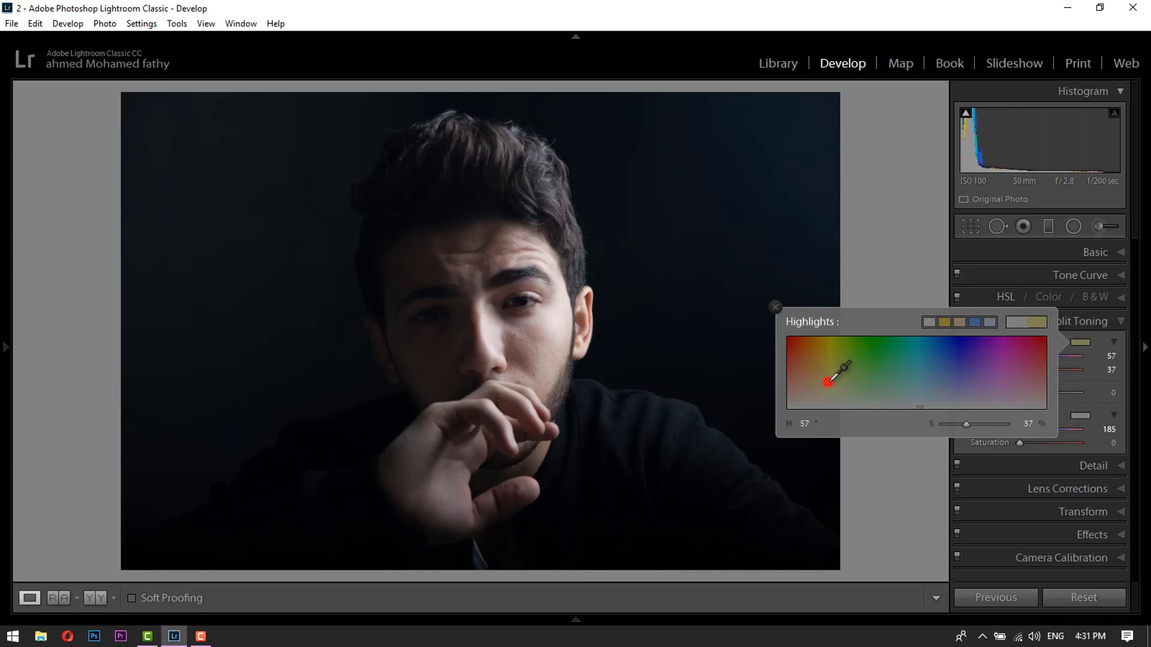
drag(828, 381, 828, 393)
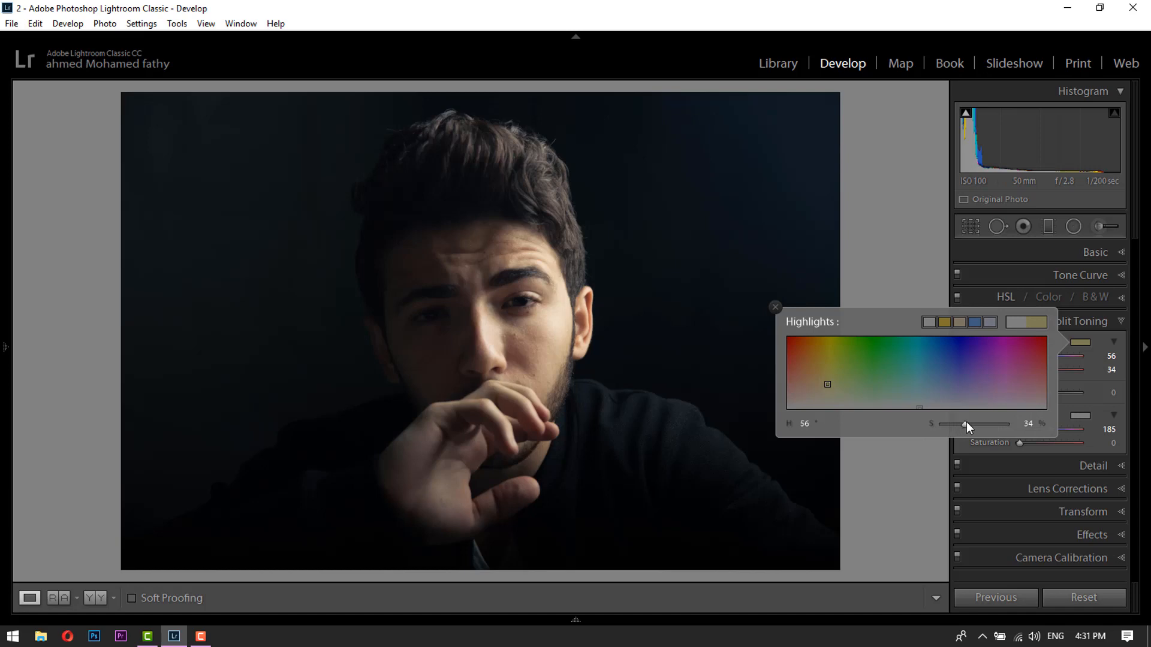
drag(966, 423, 1004, 435)
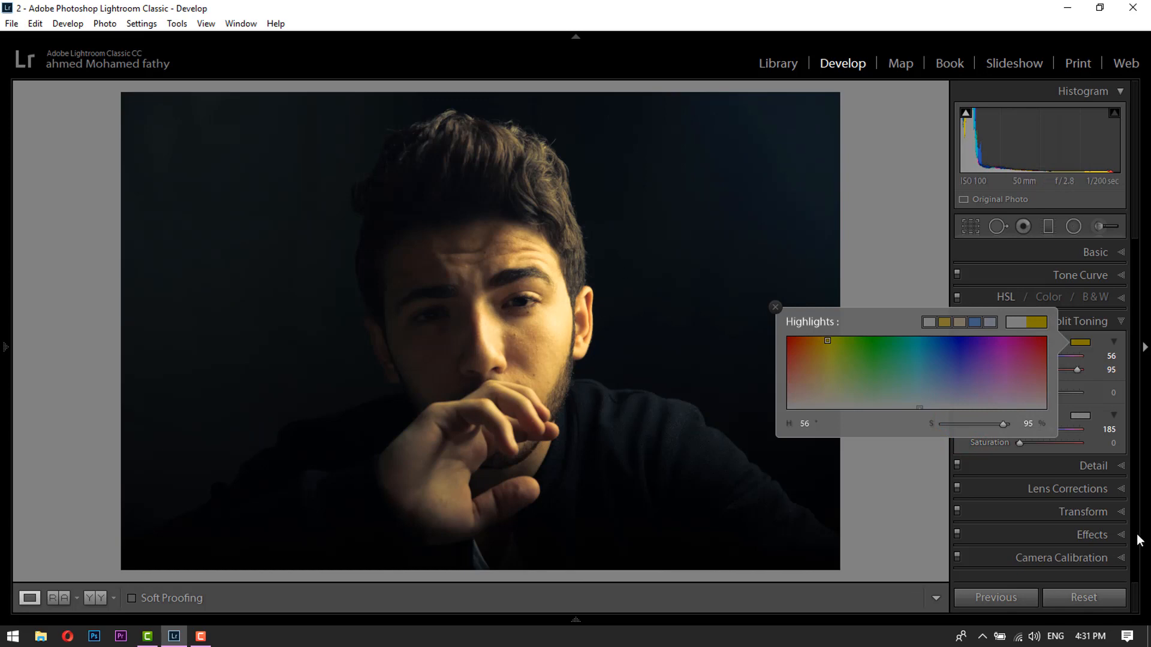
drag(1005, 424, 933, 432)
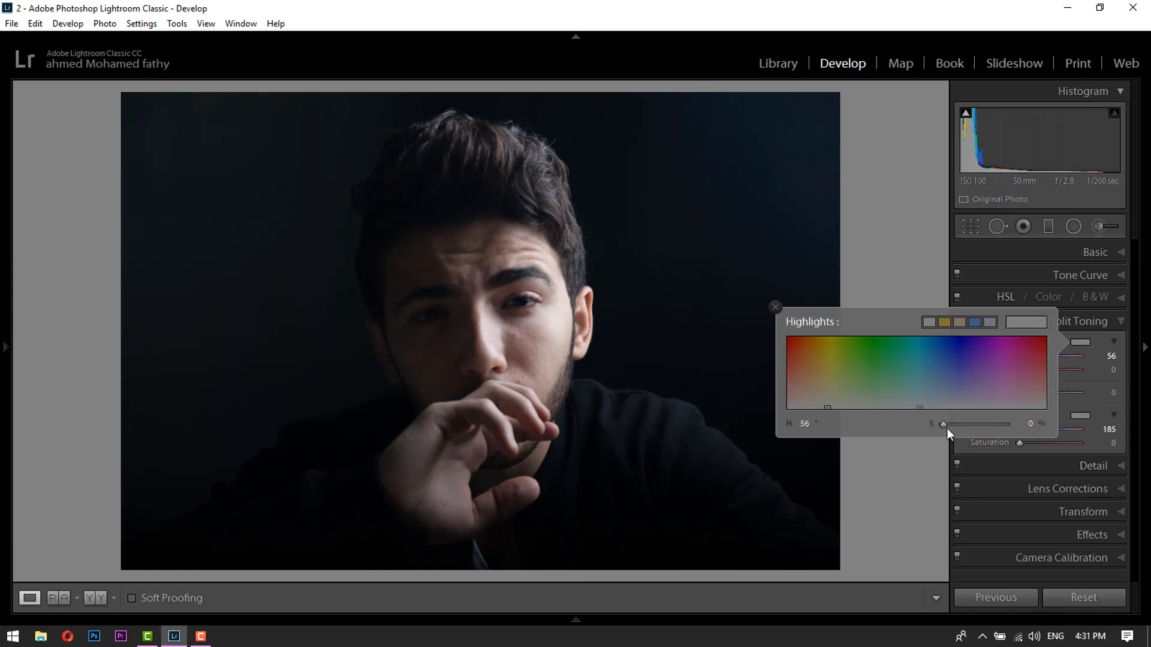
drag(943, 423, 970, 432)
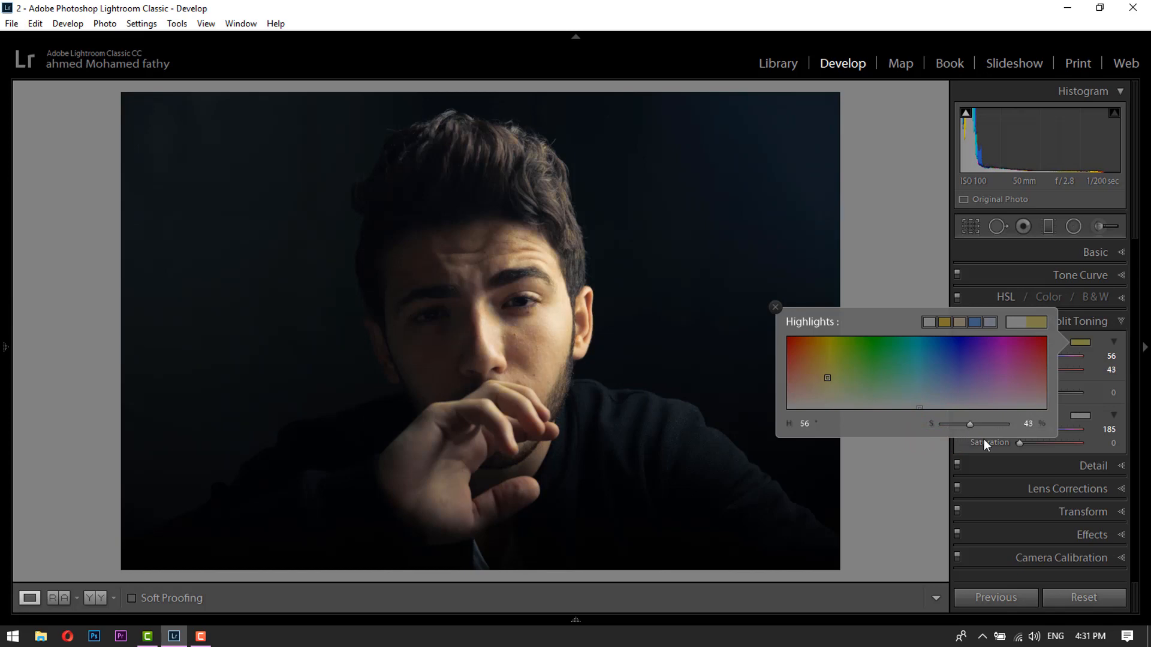
click(775, 307)
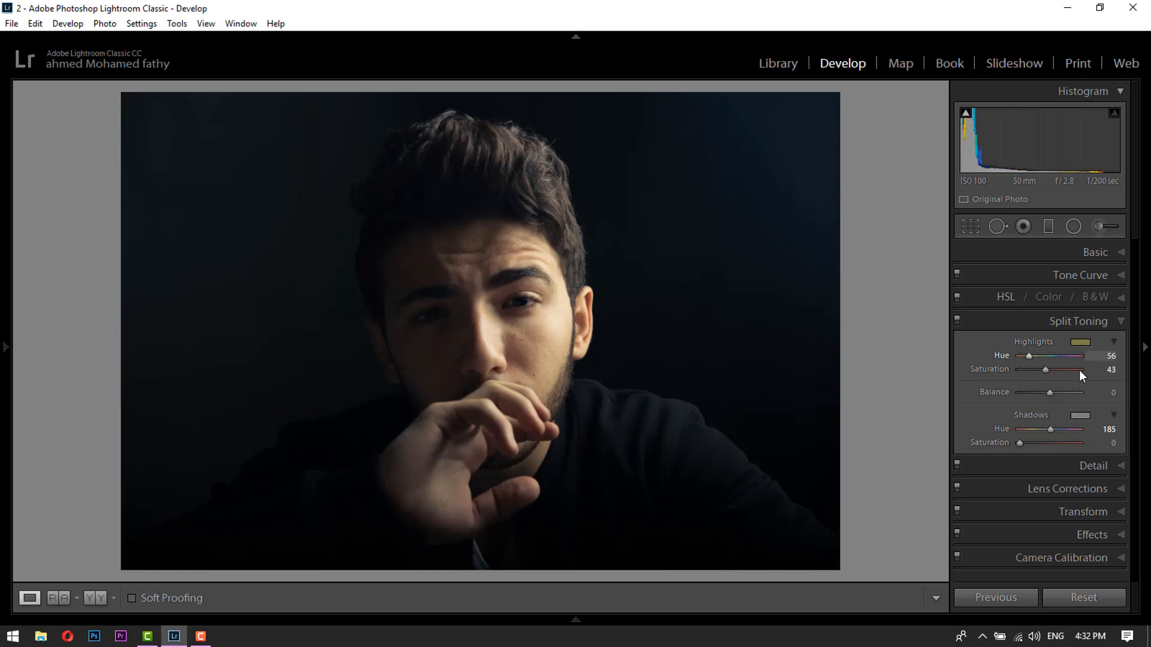
Step: Tint the shadows blue with hue 215 and saturation 12, and compare the photo with and without Split Toning
click(1082, 415)
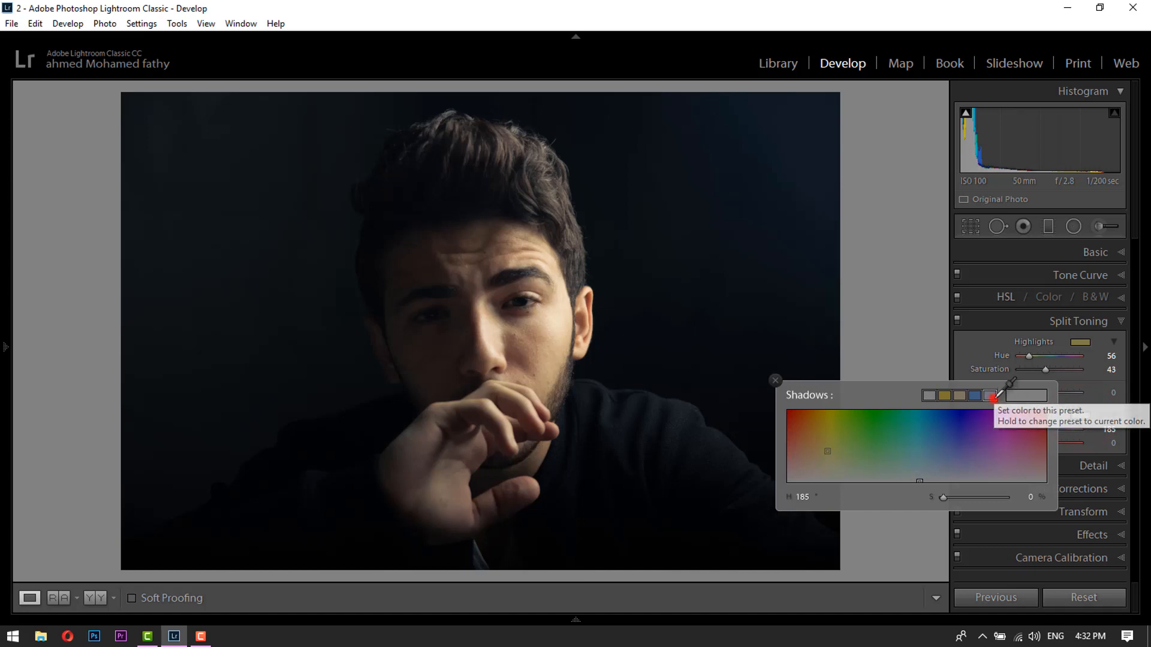
click(995, 396)
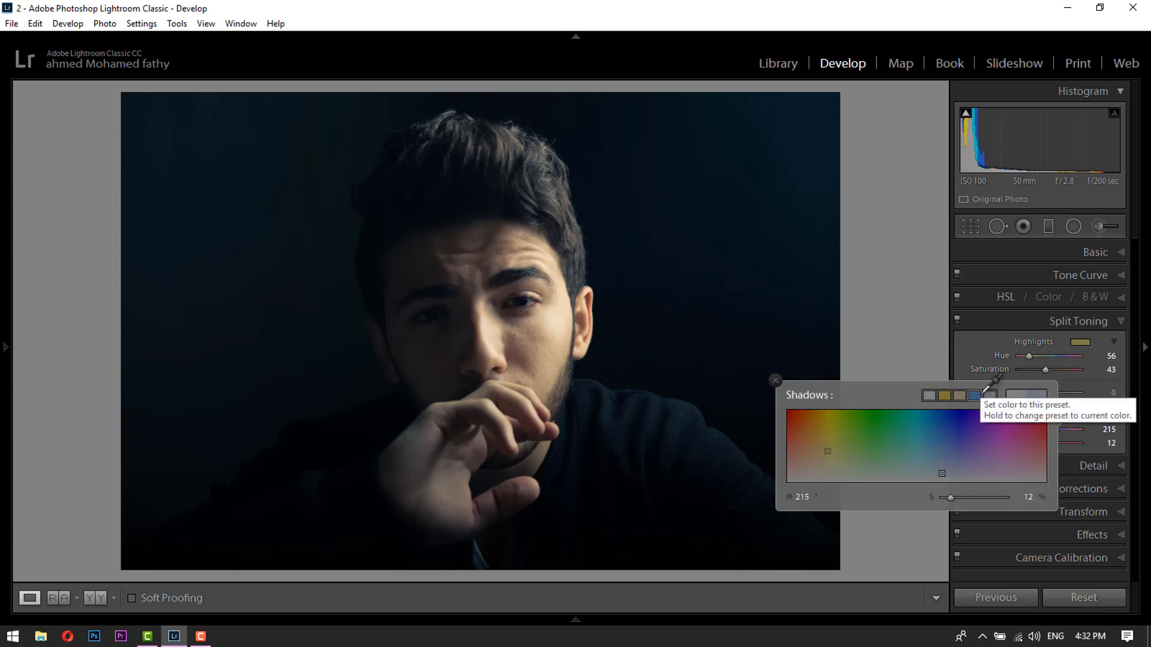
click(986, 393)
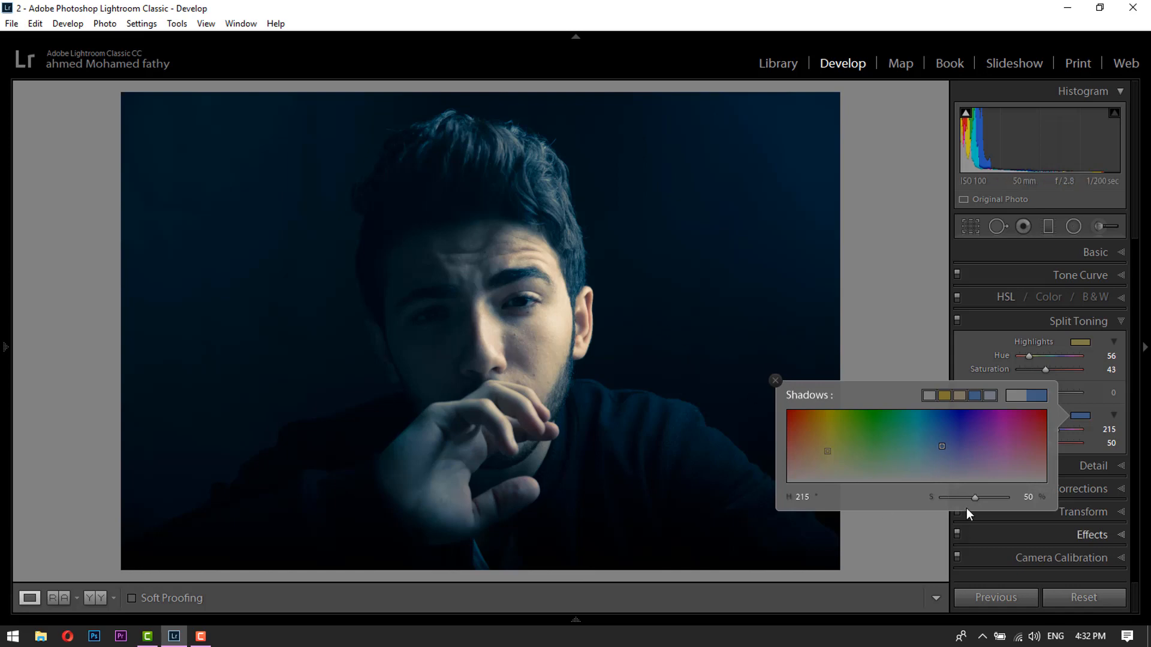
drag(974, 497, 952, 502)
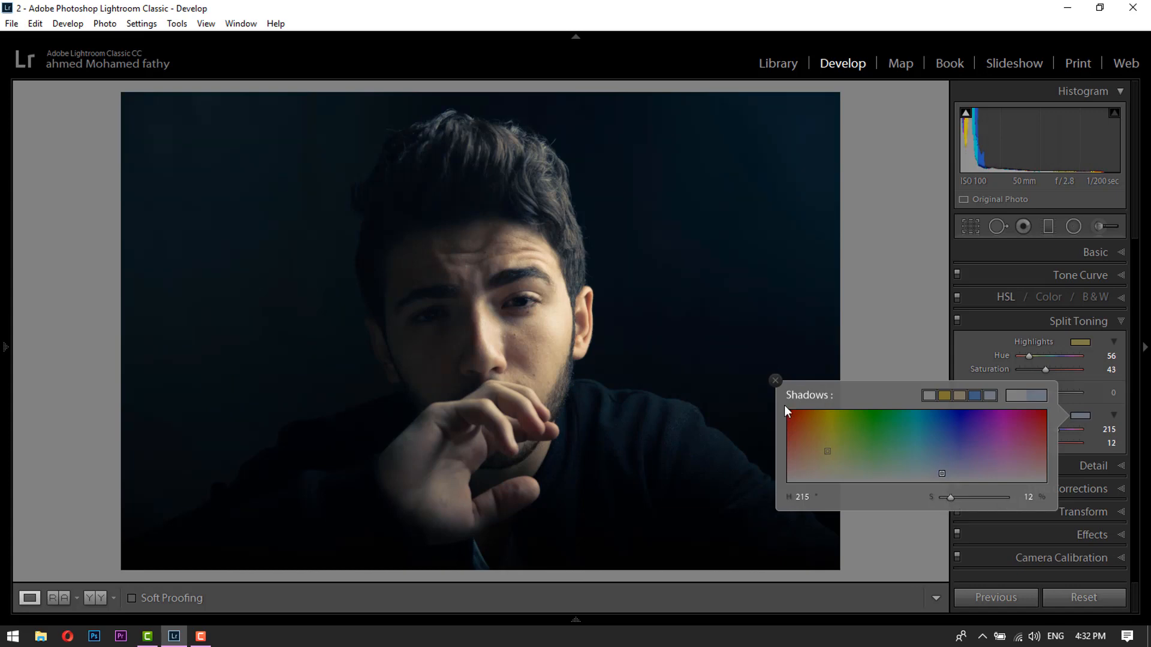
click(775, 387)
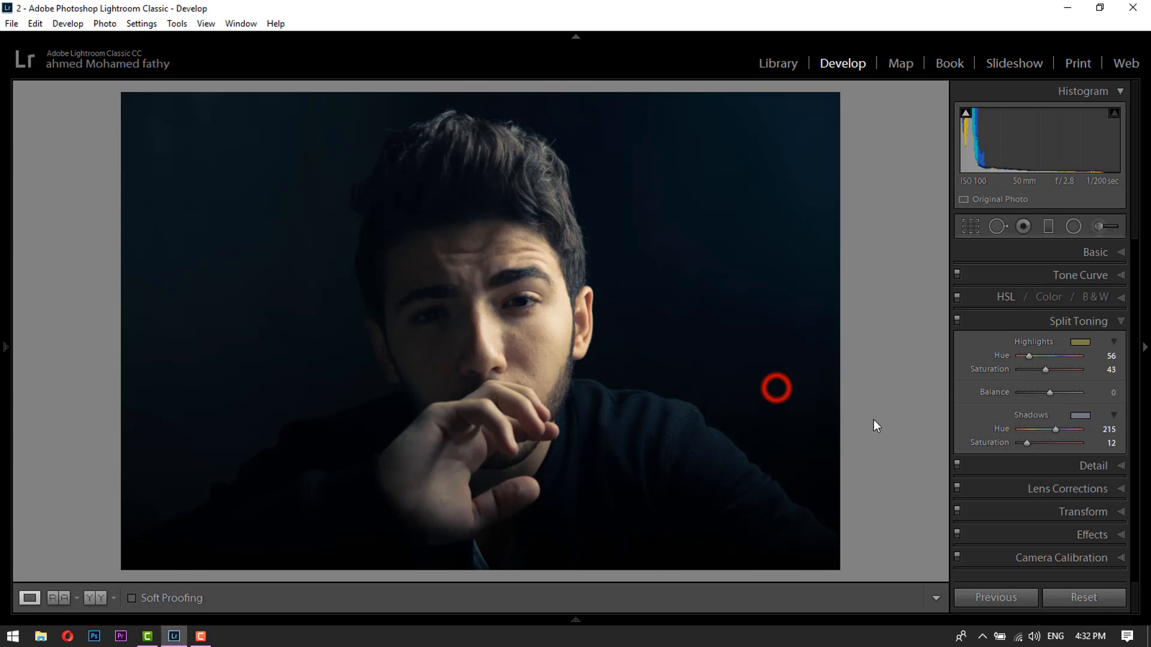
click(958, 322)
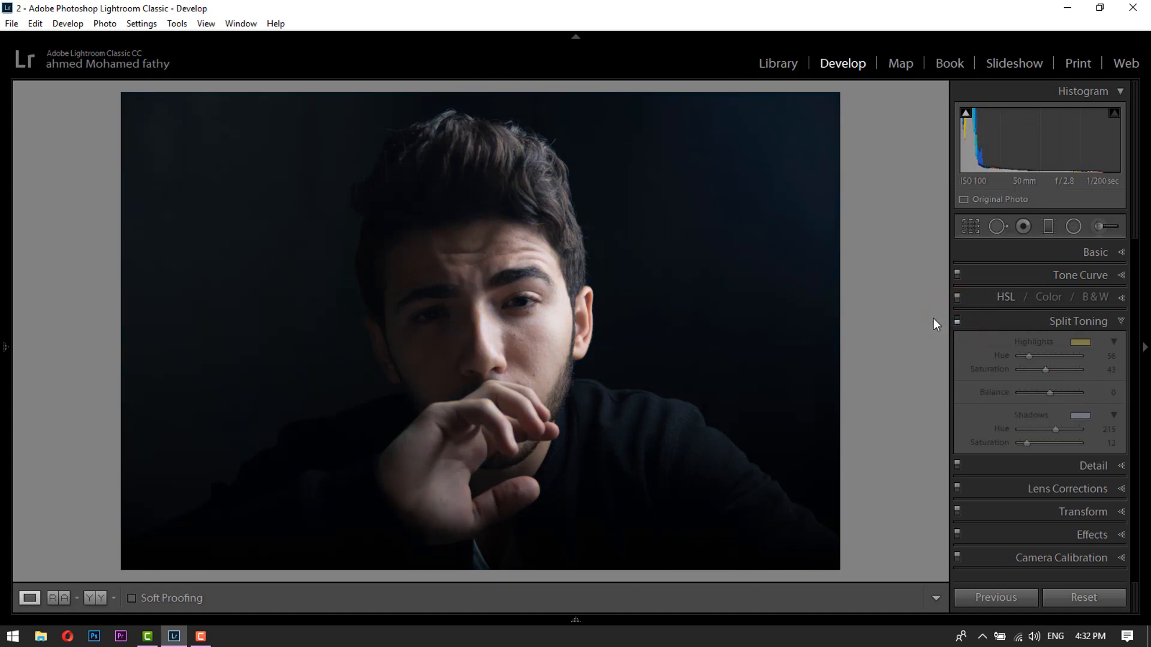
click(958, 321)
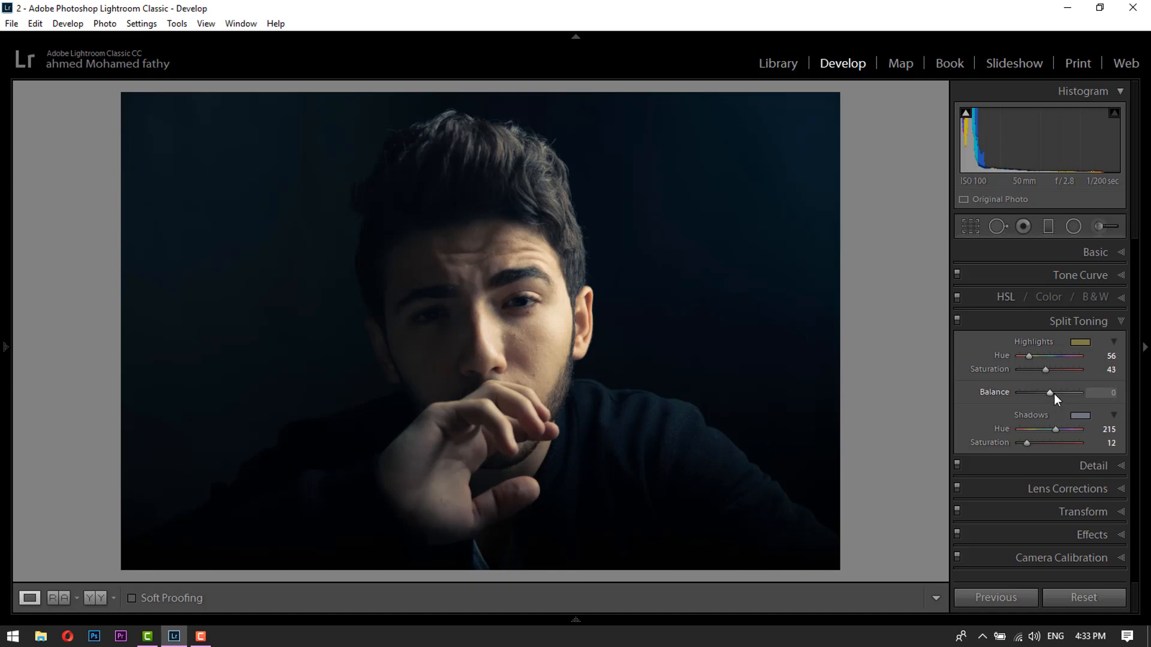
Step: Try the Split Toning balance in both directions, down to -100, and reset it to 0
drag(1048, 393, 1068, 427)
drag(1080, 392, 995, 395)
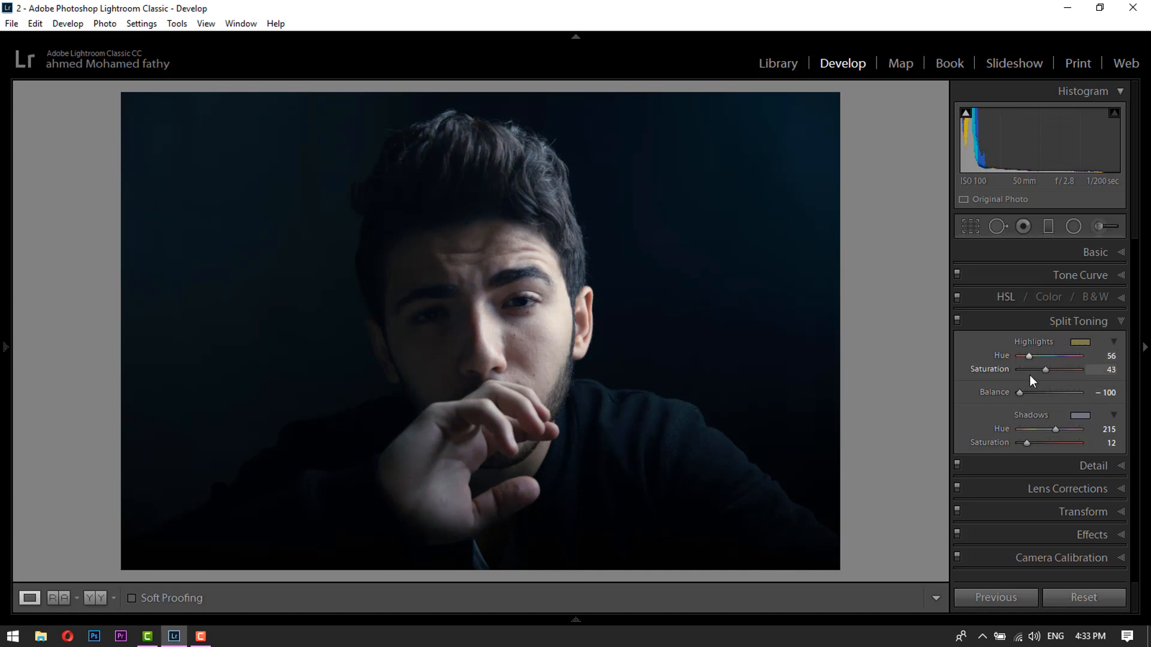
click(1023, 397)
double_click(1022, 398)
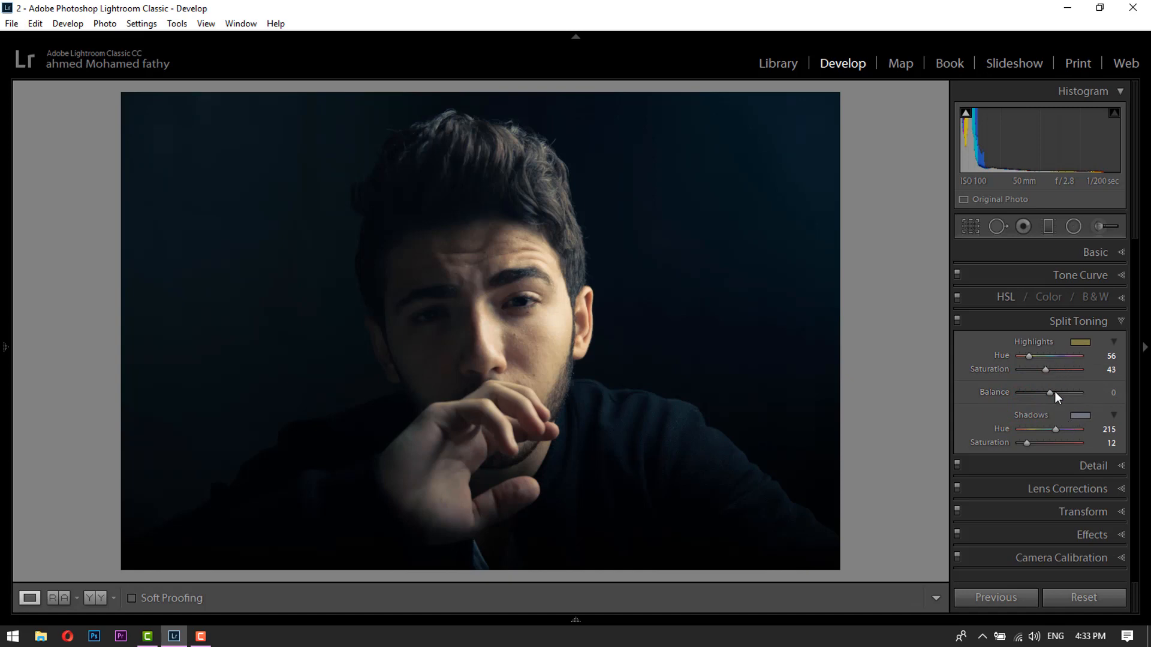
drag(1051, 394, 1060, 398)
drag(1056, 391, 1032, 394)
double_click(1036, 394)
Step: Reset the hue and saturation of both the highlights and the shadows to 0
double_click(1029, 355)
double_click(1046, 368)
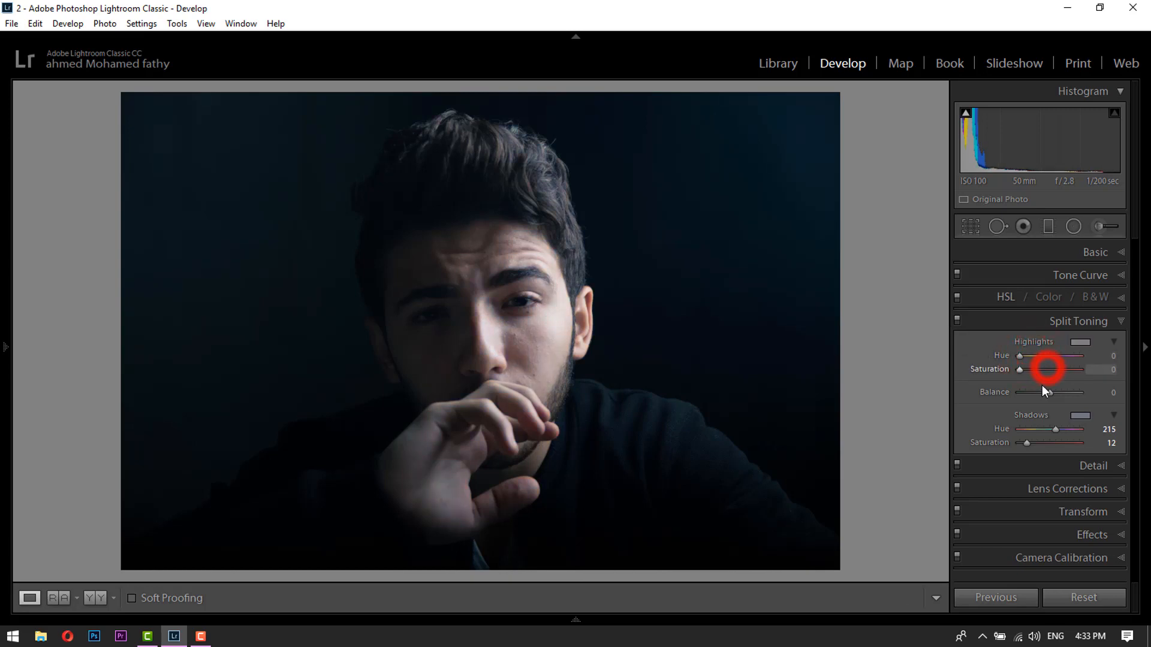
double_click(1026, 442)
double_click(1055, 429)
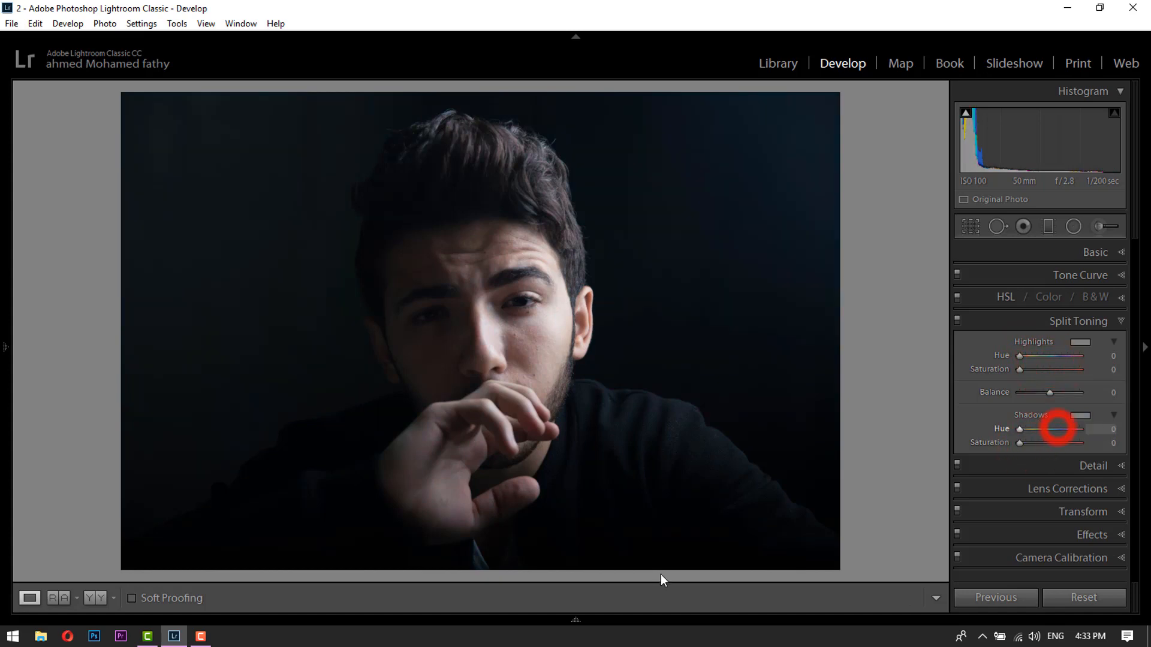
Step: Open the black-and-white version of the portrait and tint its highlights warm with hue 37 and saturation 33
mouse_move(349, 622)
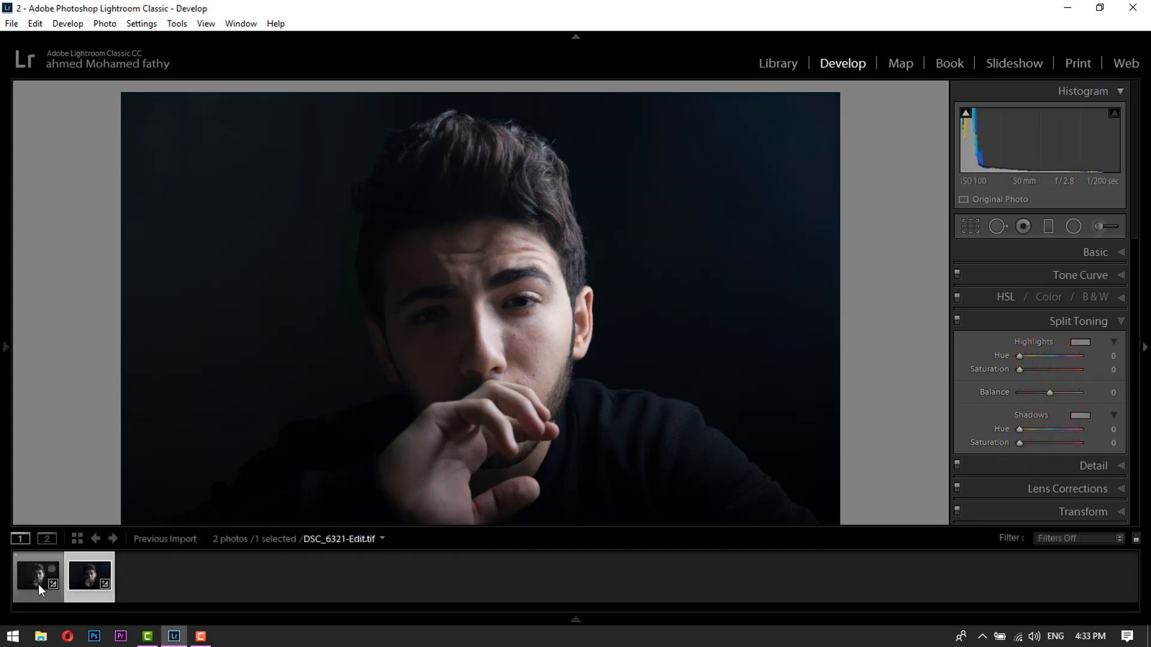
click(38, 584)
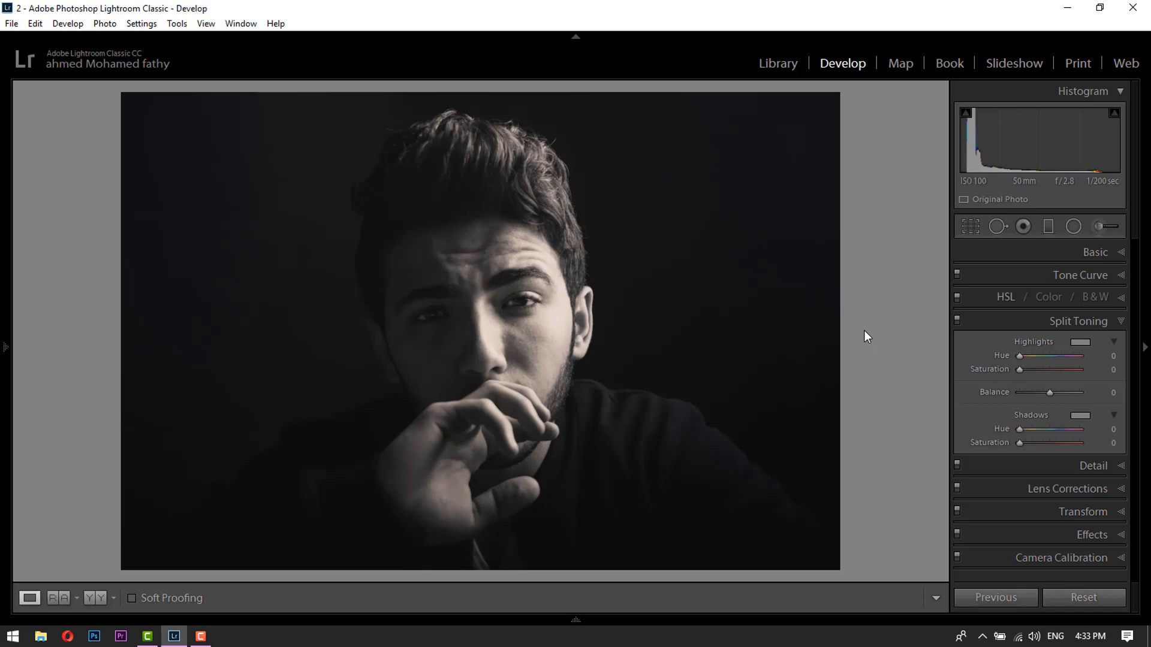
click(1088, 345)
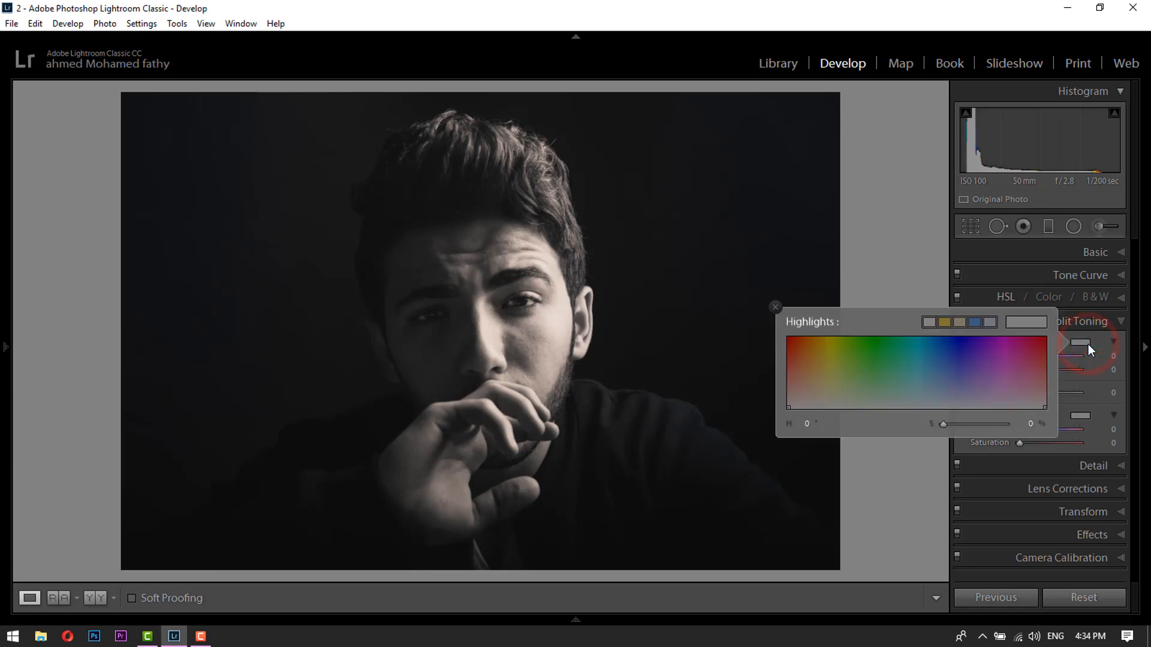
click(959, 322)
click(773, 308)
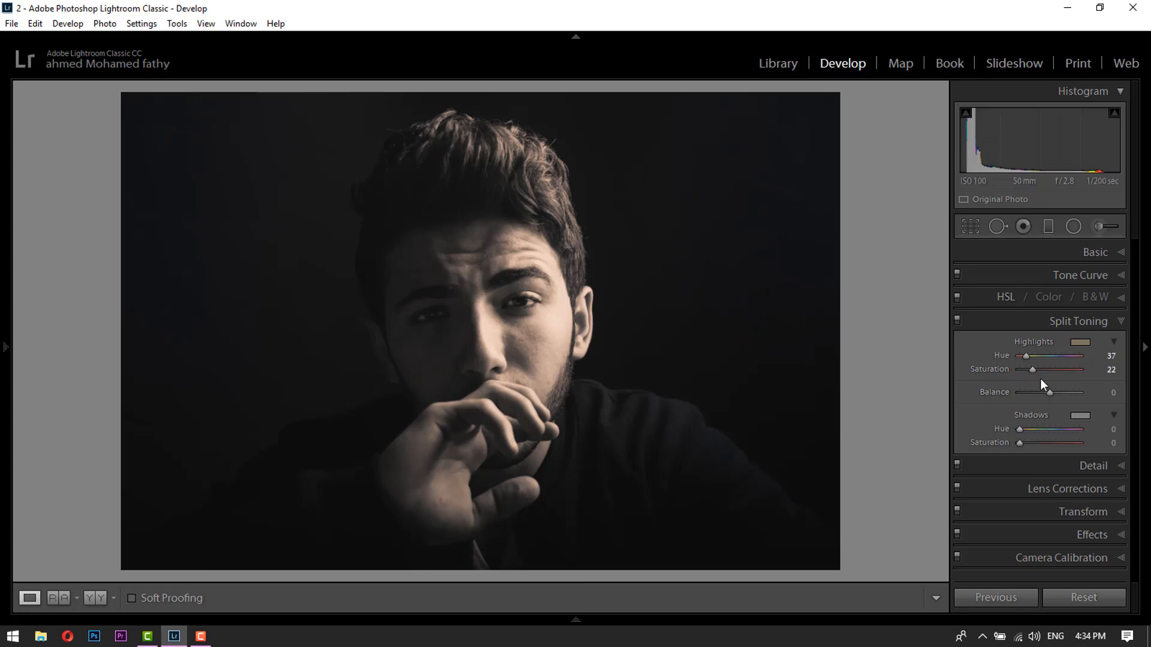
drag(1033, 373, 1041, 373)
Step: Tint the black-and-white portrait's shadows blue with hue 239 and saturation 7
click(1074, 418)
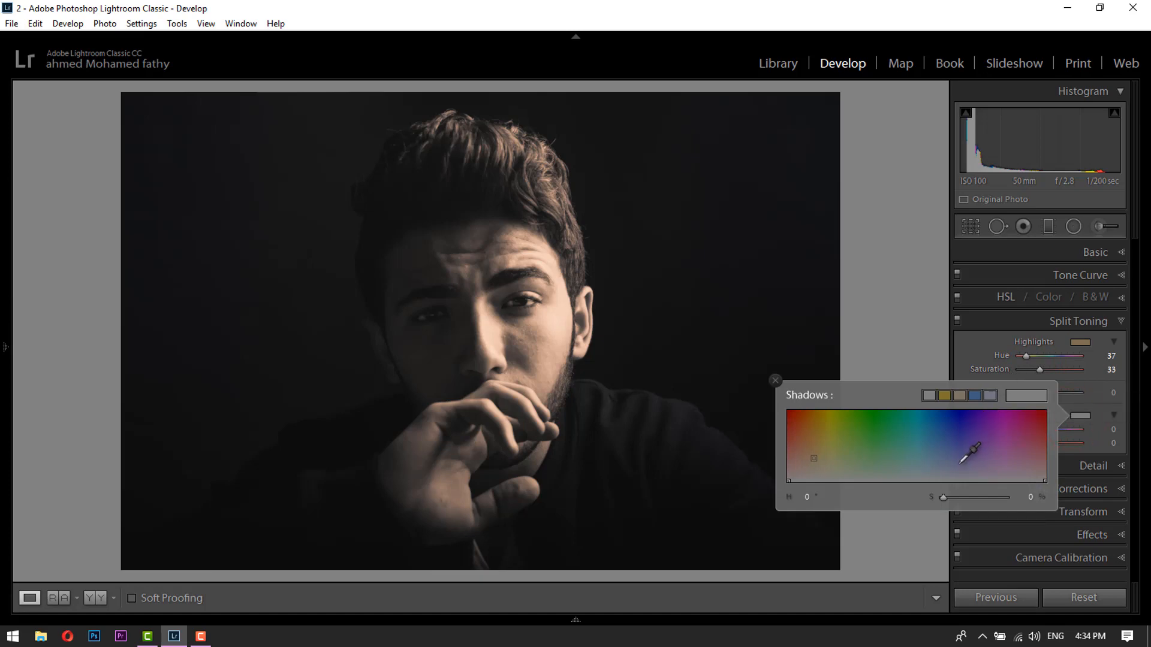
click(990, 396)
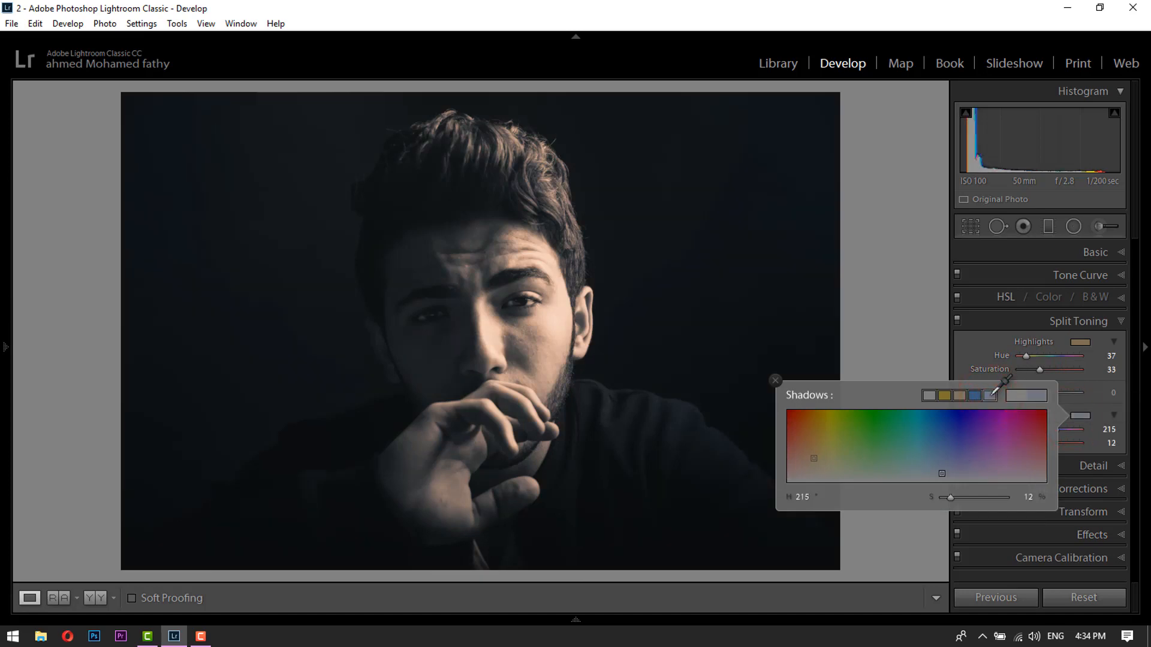
drag(977, 465, 959, 474)
mouse_move(952, 499)
mouse_down()
mouse_move(981, 501)
mouse_move(943, 501)
mouse_move(954, 502)
mouse_up()
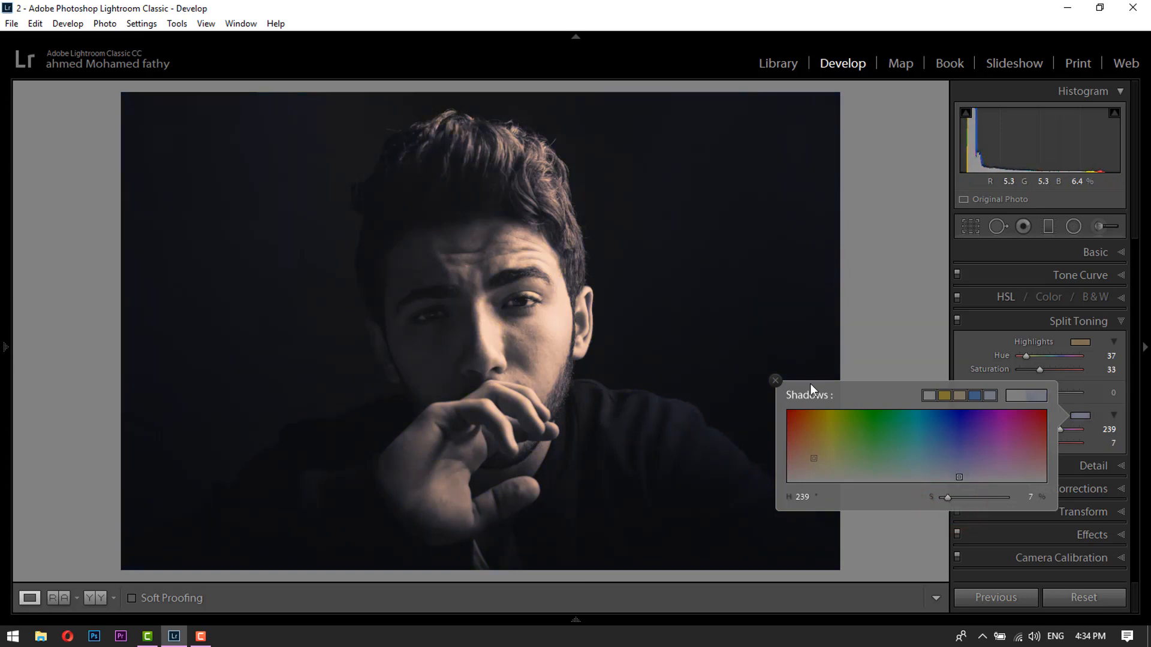
click(775, 381)
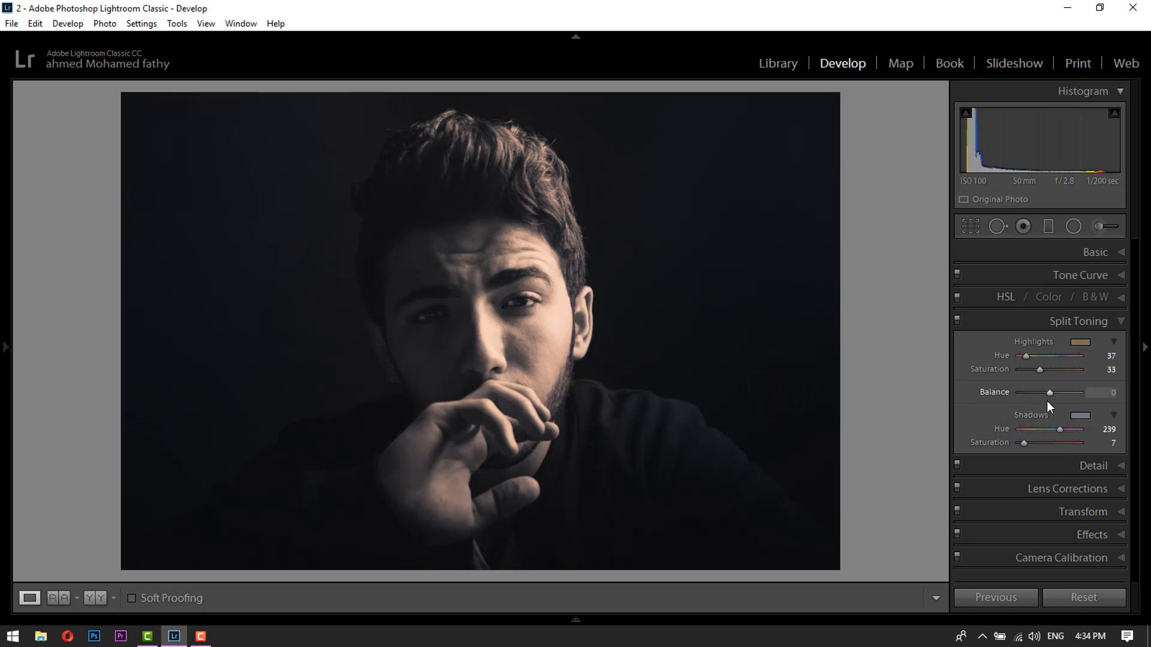
Step: Set the Split Toning balance to +19 and compare before and after side by side, returning to the single-photo view
mouse_move(1048, 394)
mouse_down()
mouse_move(1058, 394)
mouse_move(1050, 397)
mouse_up()
click(94, 597)
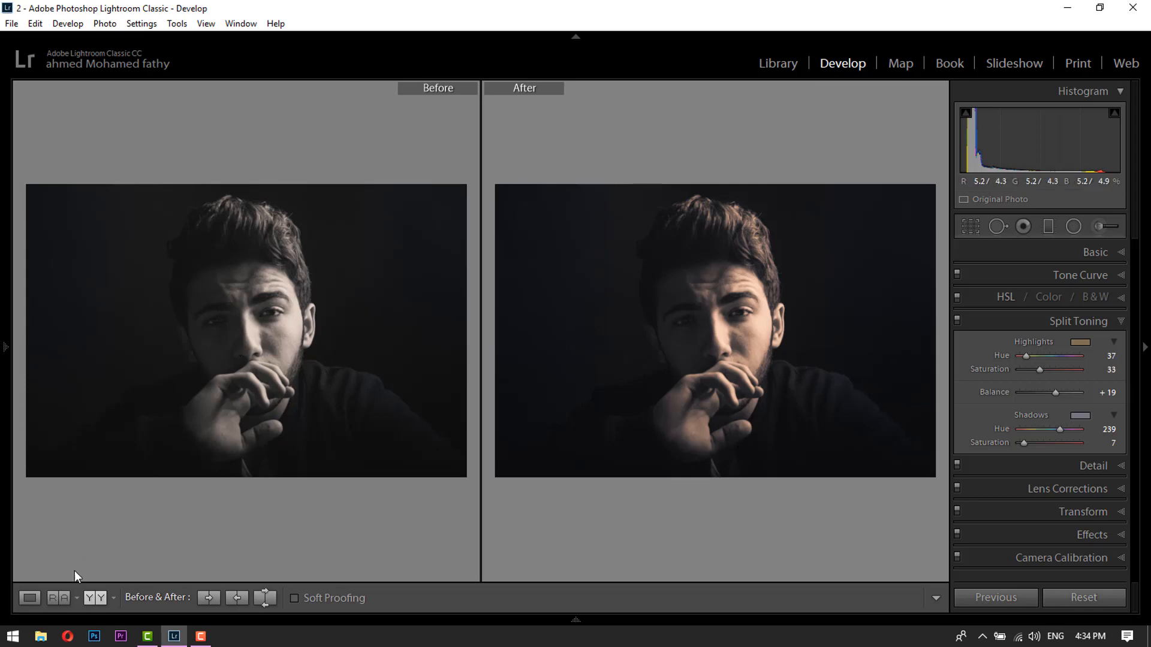
click(27, 597)
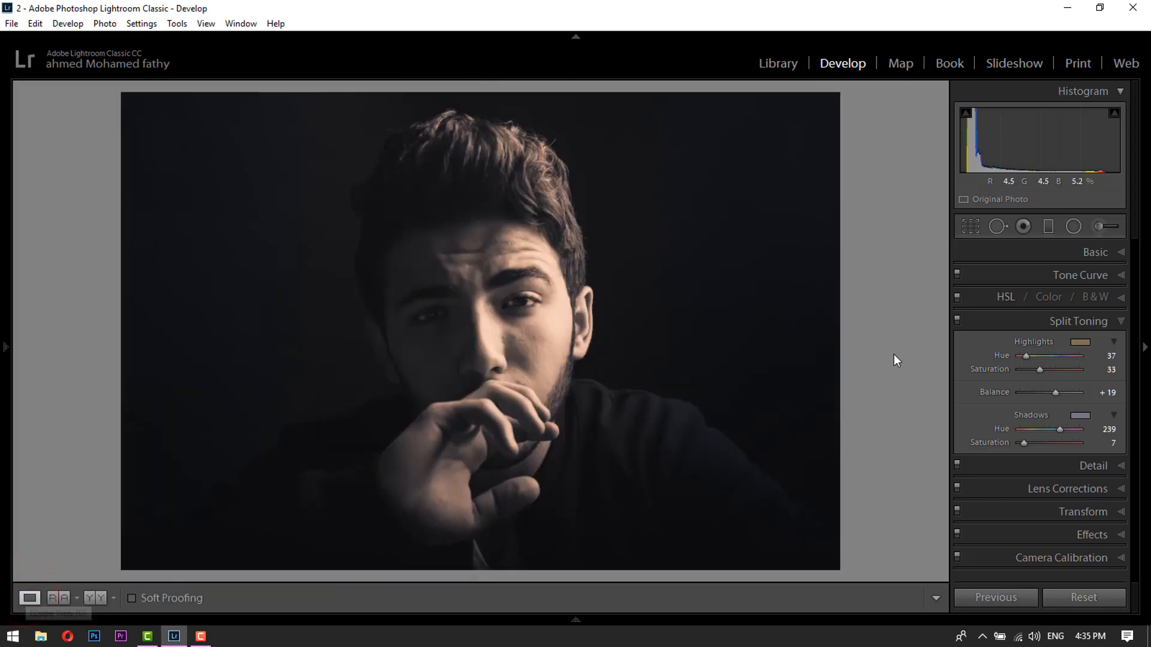